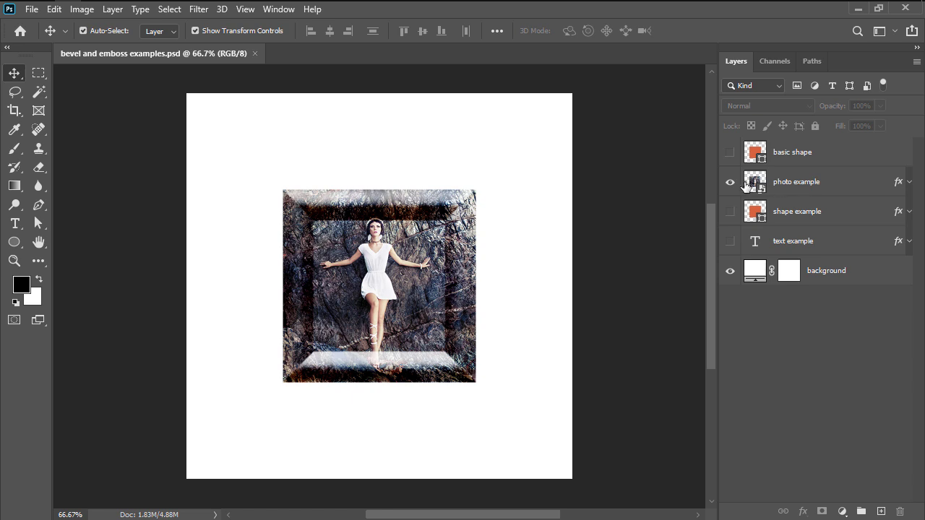
Hide the photo, bevelled shape and embossed text example layers, leaving only the basic shape visible.
click(730, 182)
click(730, 211)
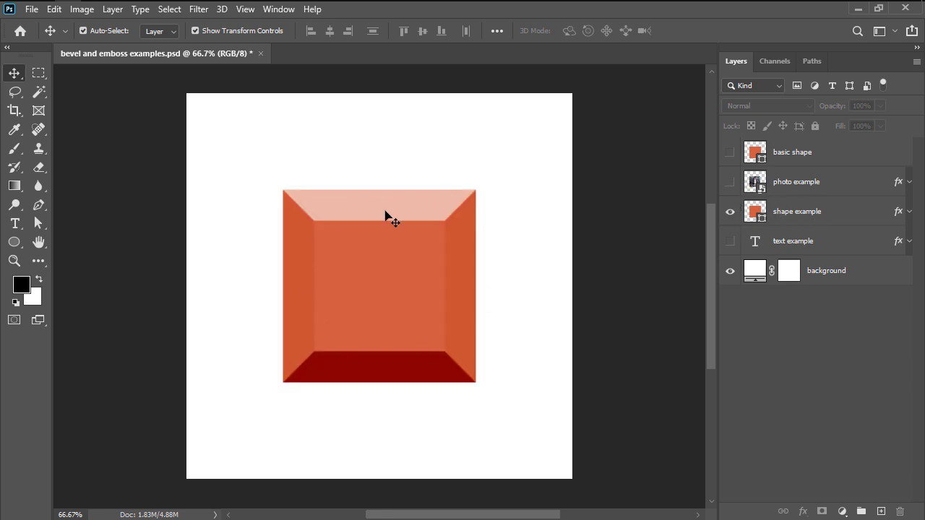
click(730, 211)
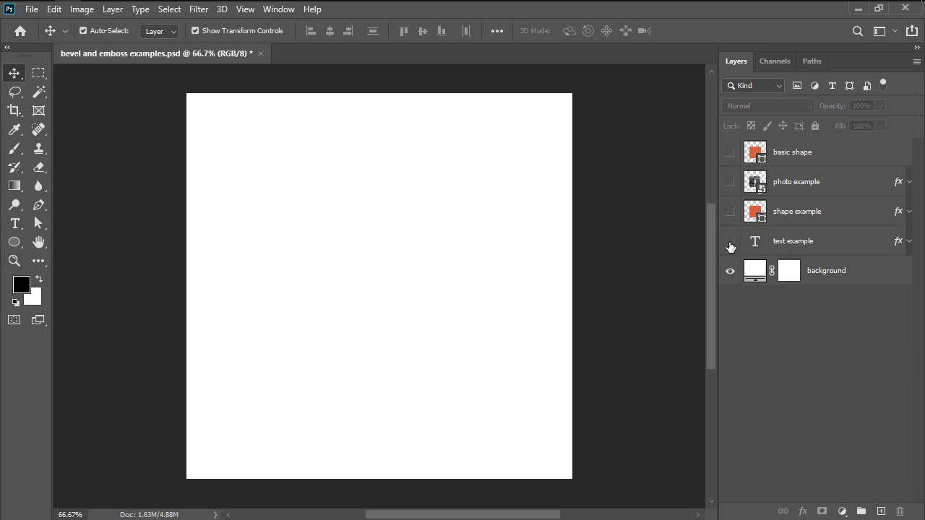
click(730, 241)
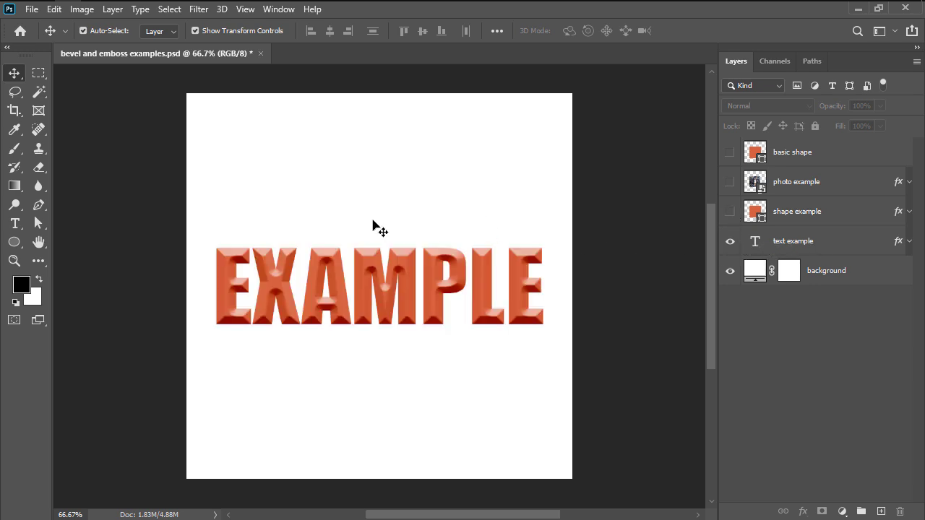
click(728, 241)
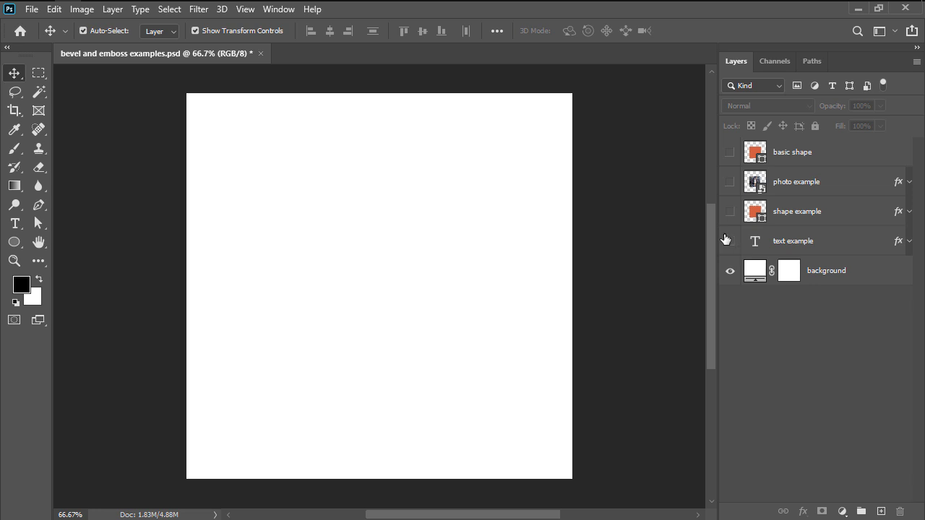
click(730, 152)
alt+scroll(632, 249, down, 2)
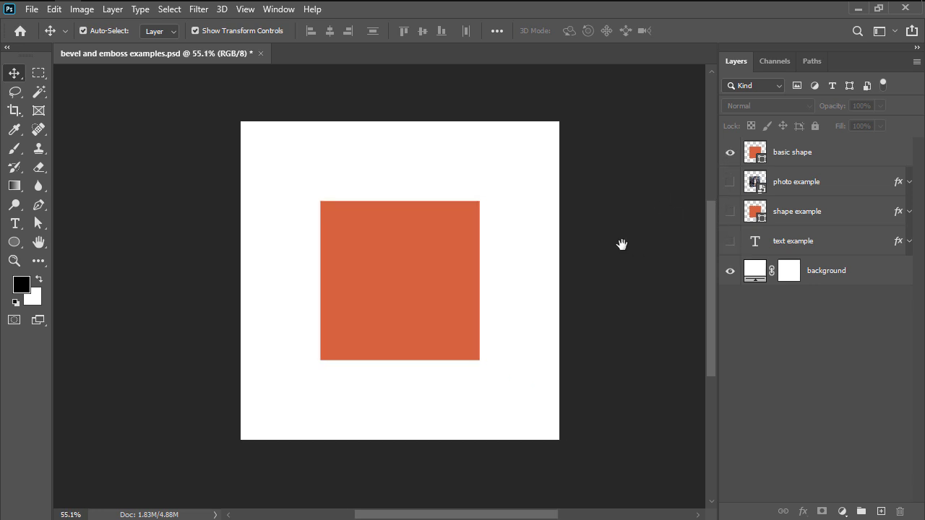
drag(621, 245, 383, 254)
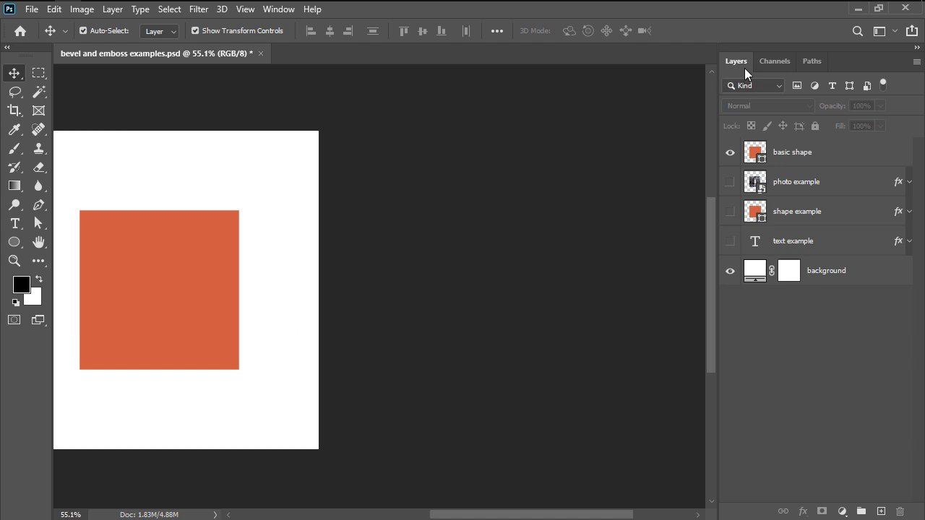
click(839, 155)
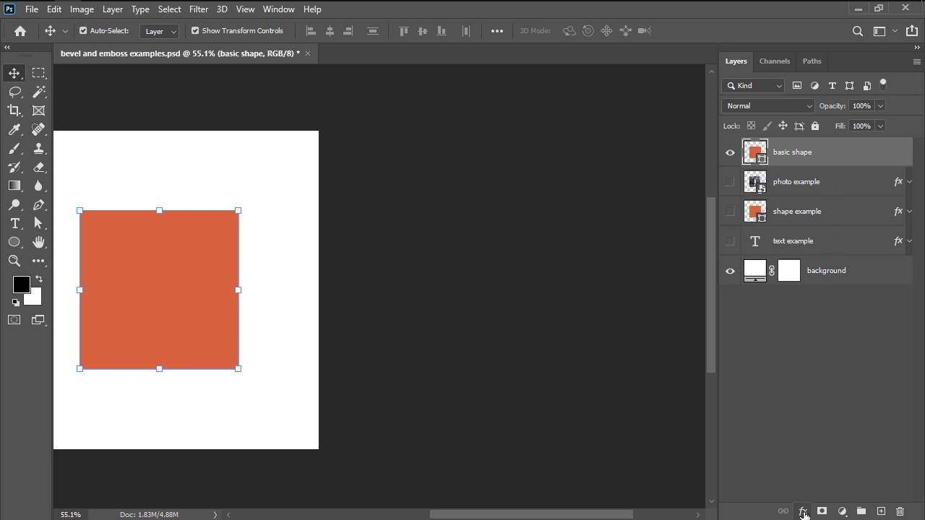
click(803, 511)
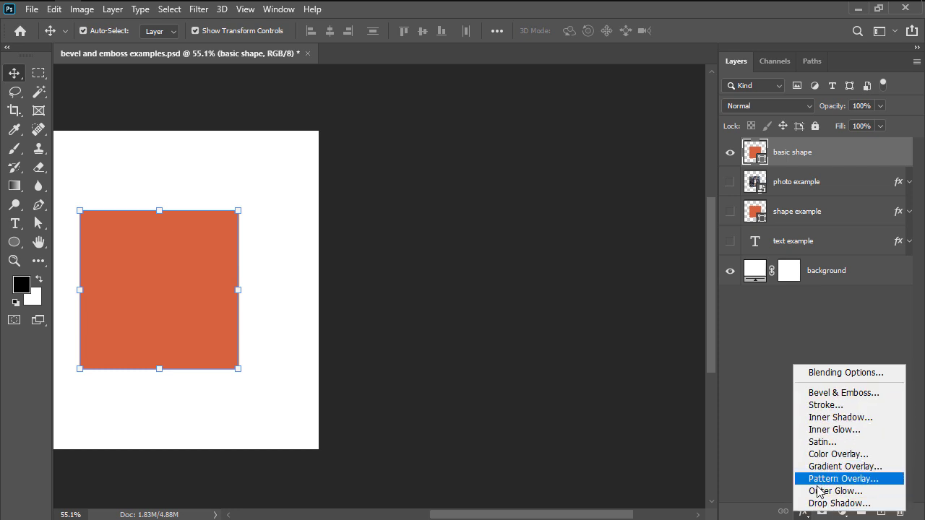
click(836, 395)
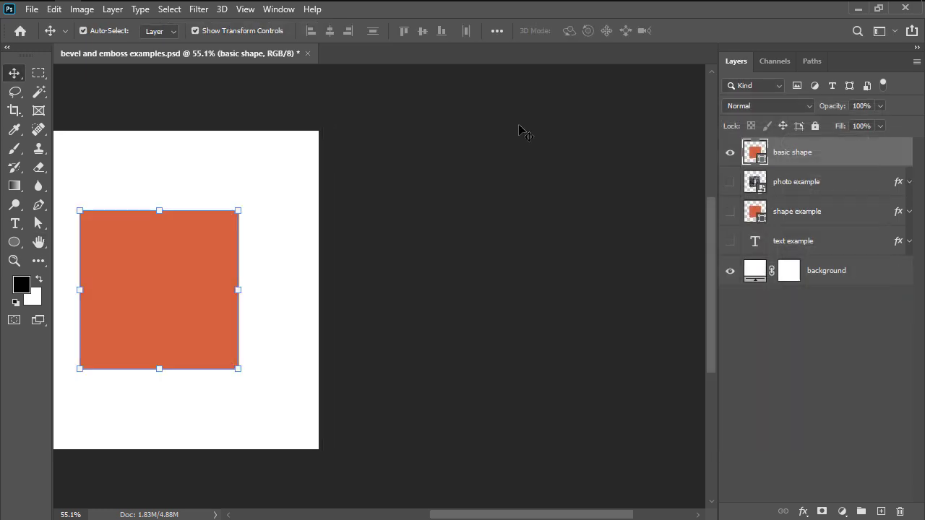
Open Bevel & Emboss for the basic shape layer via Layer > Layer Style, previewing Inner Bevel, Chisel Hard.
double_click(827, 158)
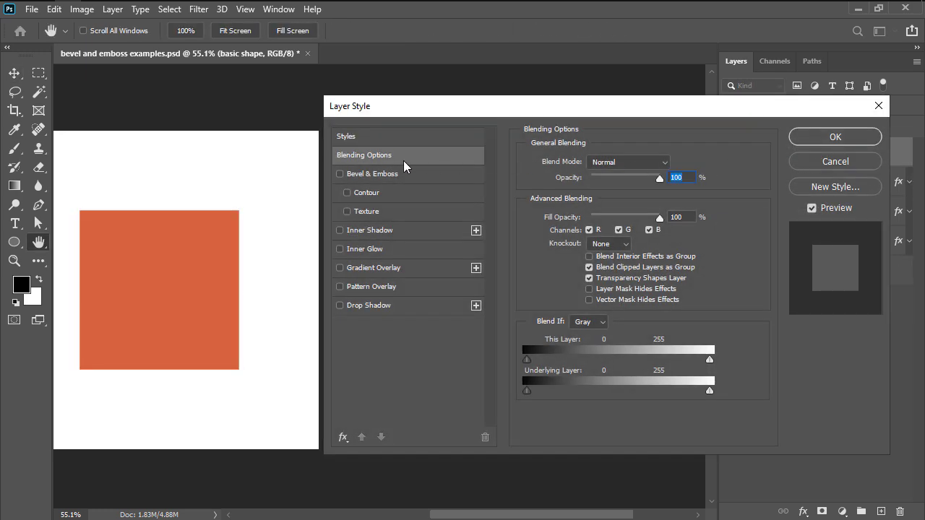
click(340, 174)
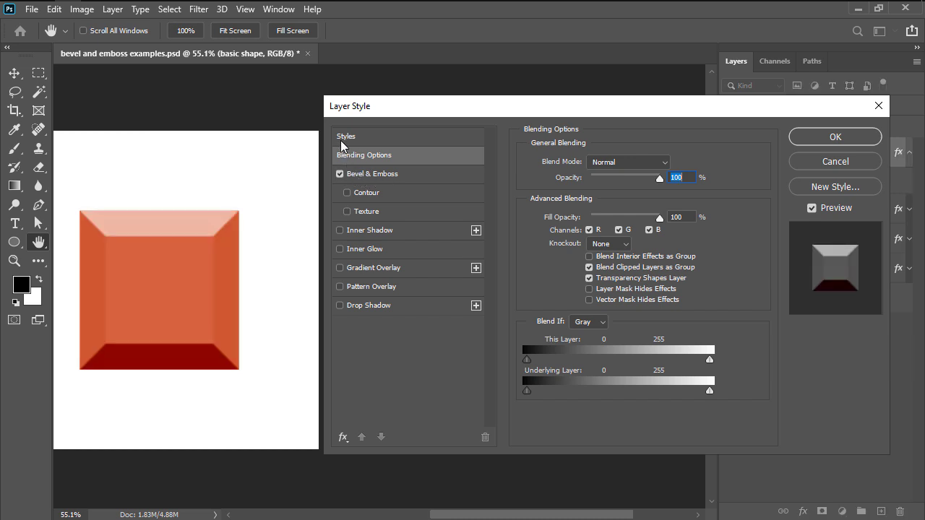
key(Escape)
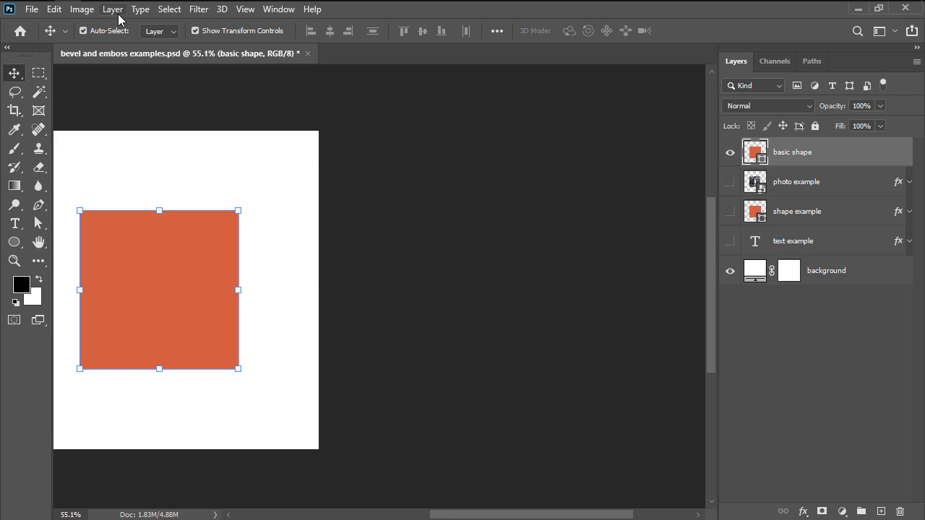
click(112, 9)
mouse_move(209, 158)
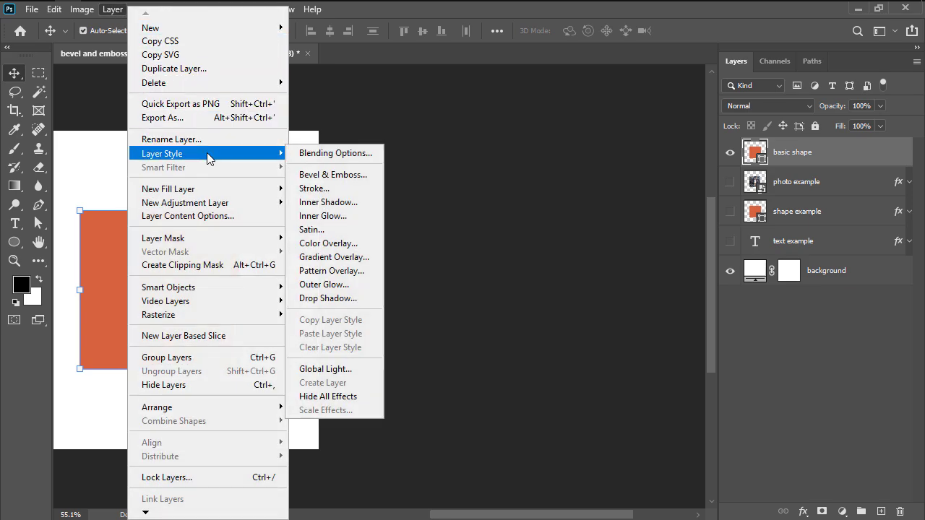
click(329, 177)
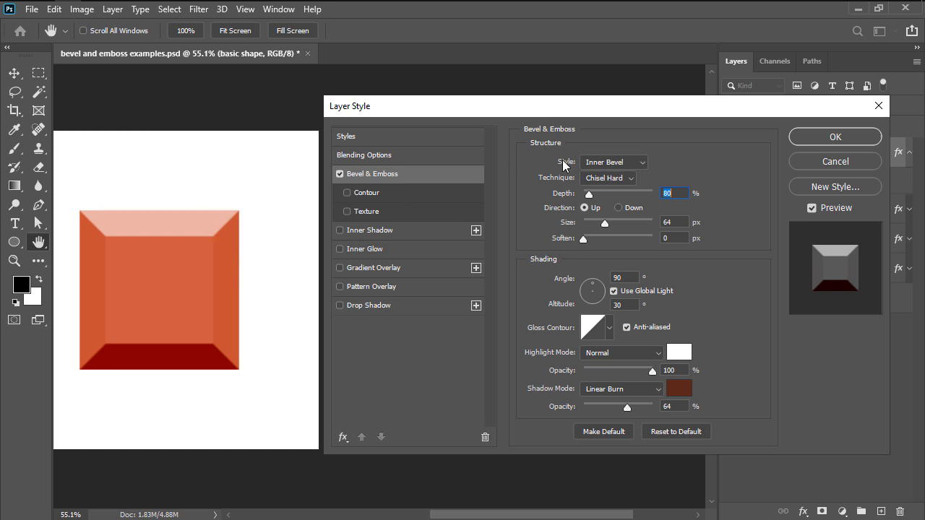
Preview the Outer Bevel, Emboss and Pillow Emboss styles, then settle on Stroke Emboss.
click(596, 164)
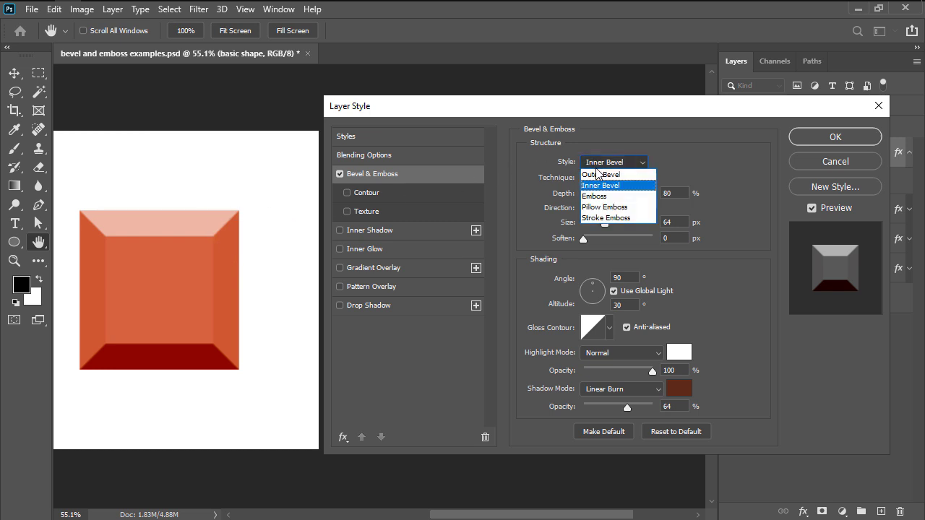
click(600, 174)
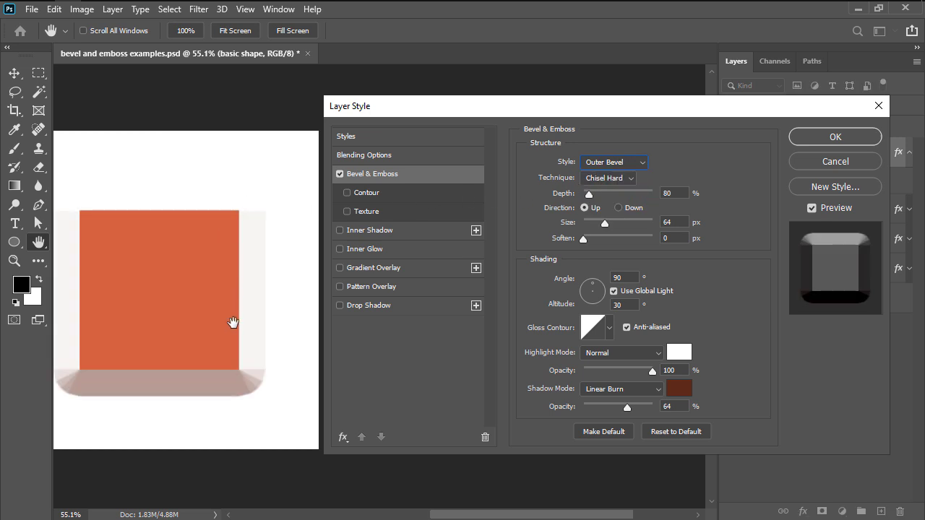
click(599, 165)
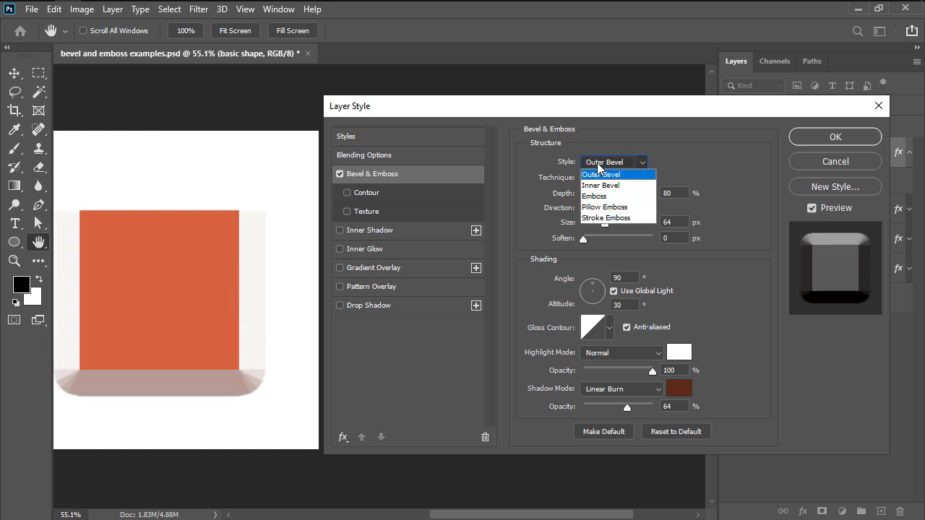
click(598, 197)
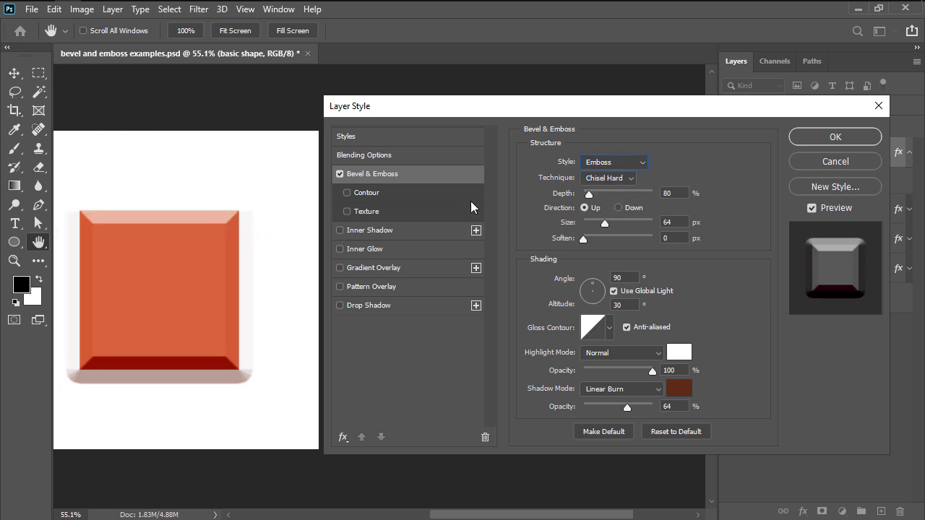
click(588, 165)
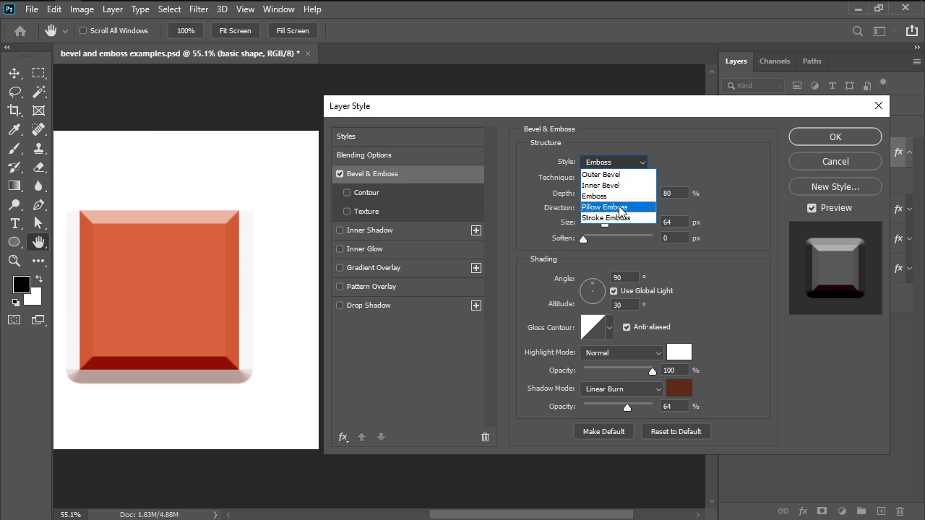
click(615, 211)
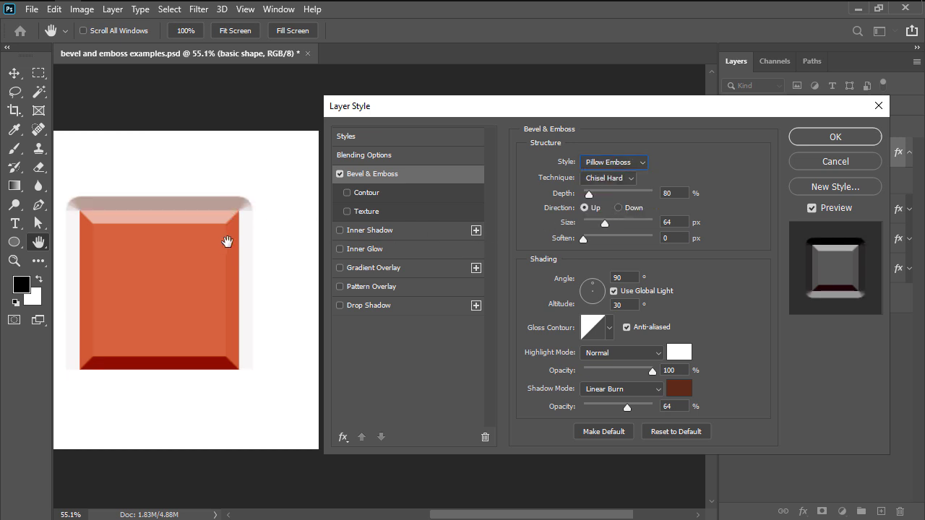
click(595, 167)
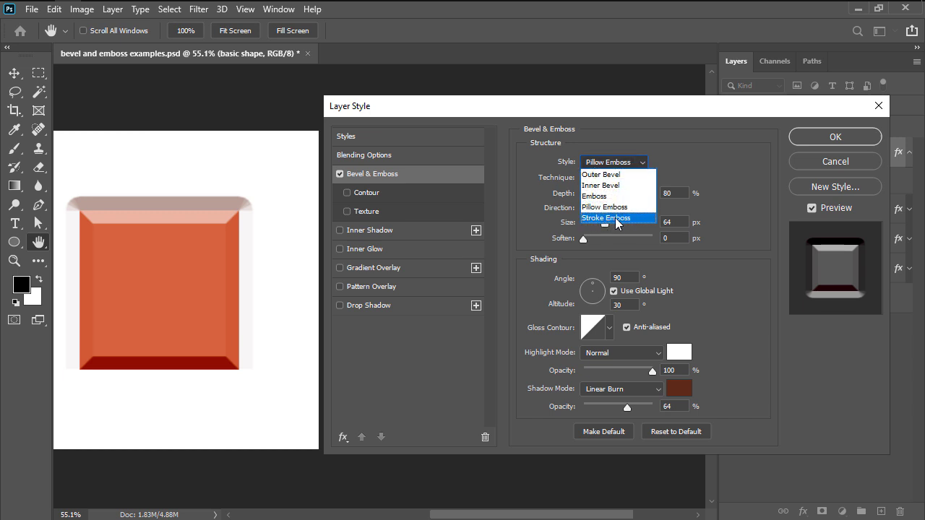
click(617, 219)
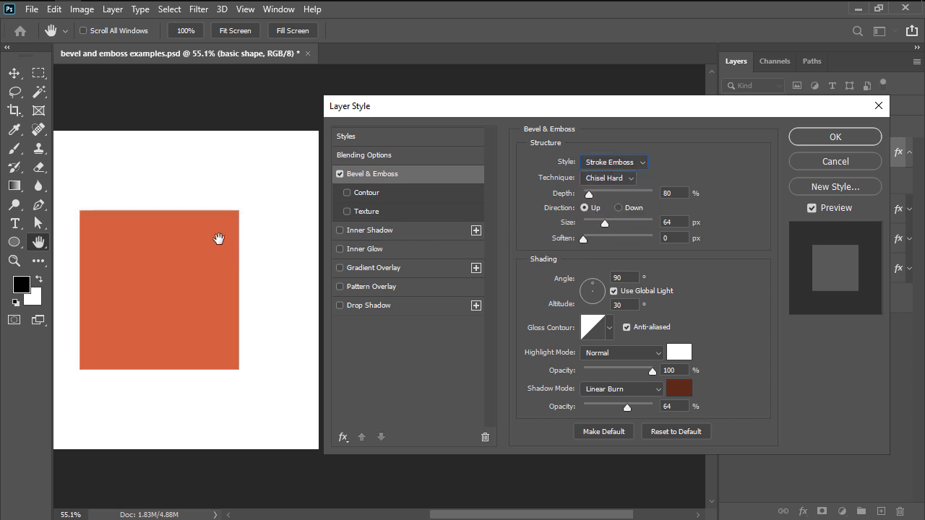
click(595, 167)
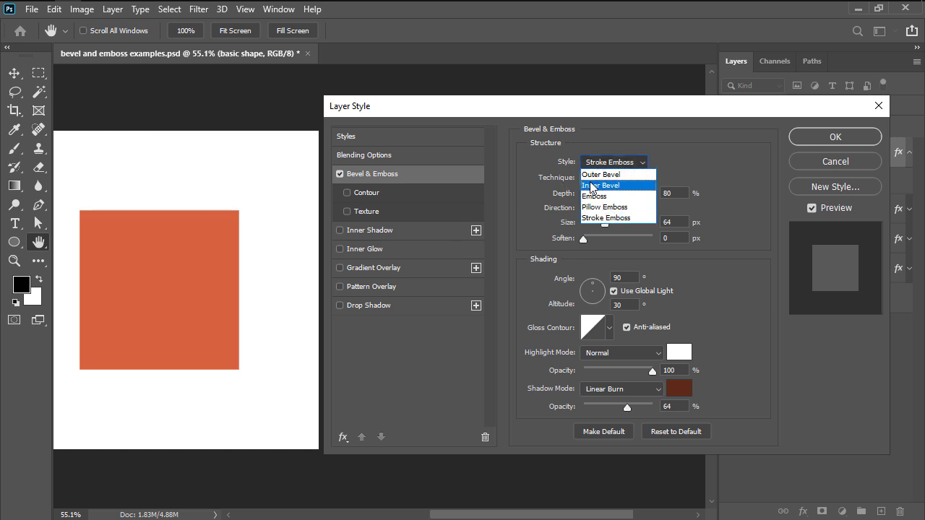
Restore the Inner Bevel style, then try the Smooth and Chisel Soft techniques before returning to Chisel Hard.
click(600, 185)
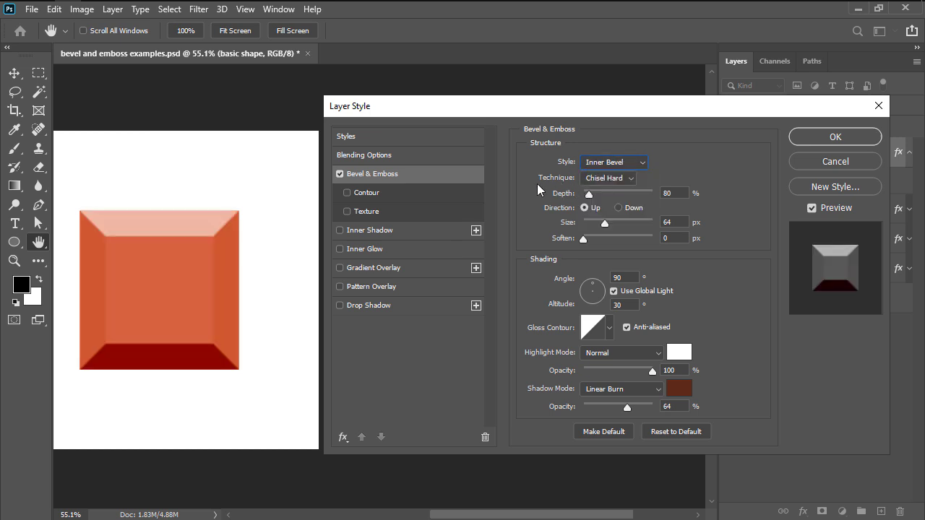
click(593, 181)
click(607, 192)
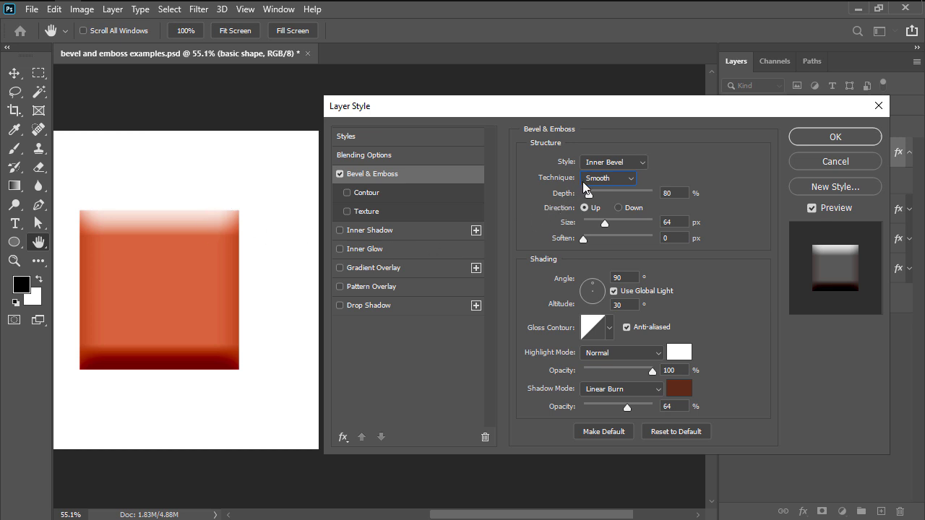
click(584, 181)
key(Escape)
key(Down)
click(604, 182)
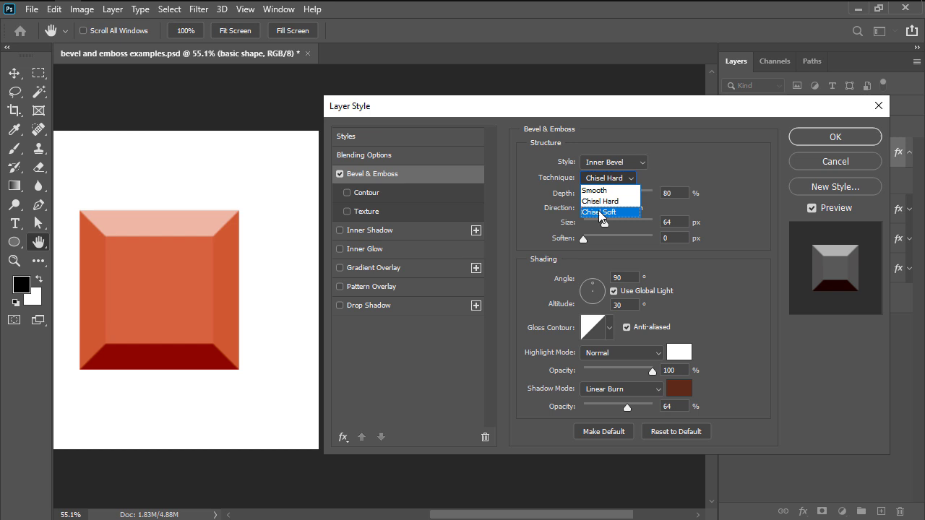
click(600, 213)
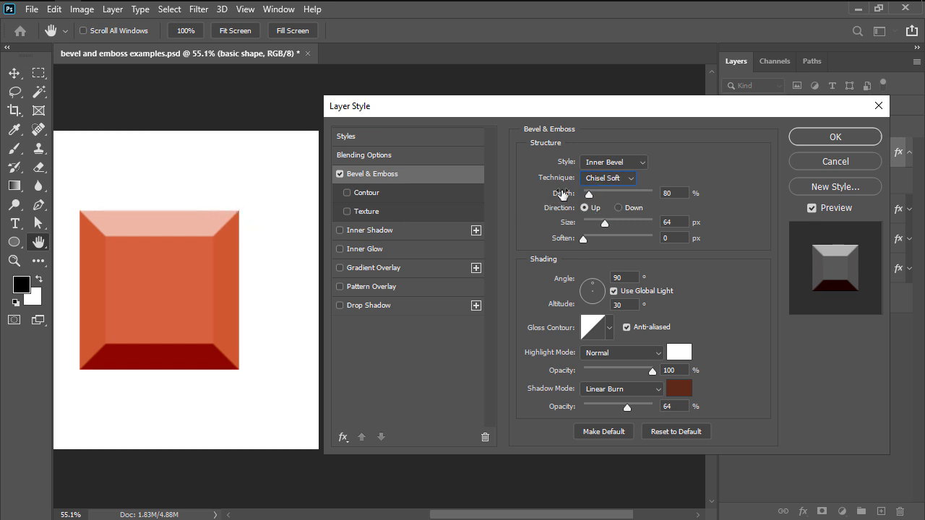
click(587, 181)
click(589, 200)
Nudge the bevel Depth, then flip Direction to Down and back to Up.
mouse_move(589, 196)
mouse_down()
mouse_move(600, 194)
mouse_move(591, 195)
mouse_up()
click(618, 208)
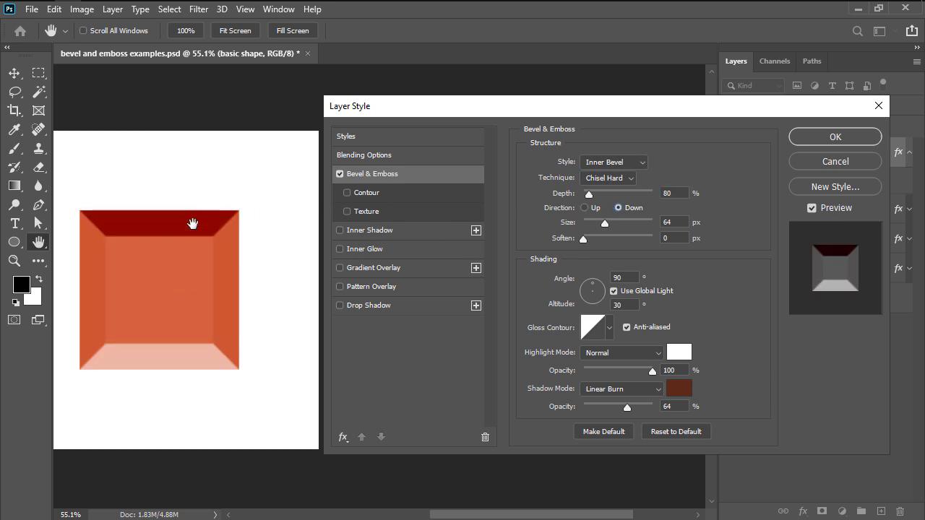
click(585, 208)
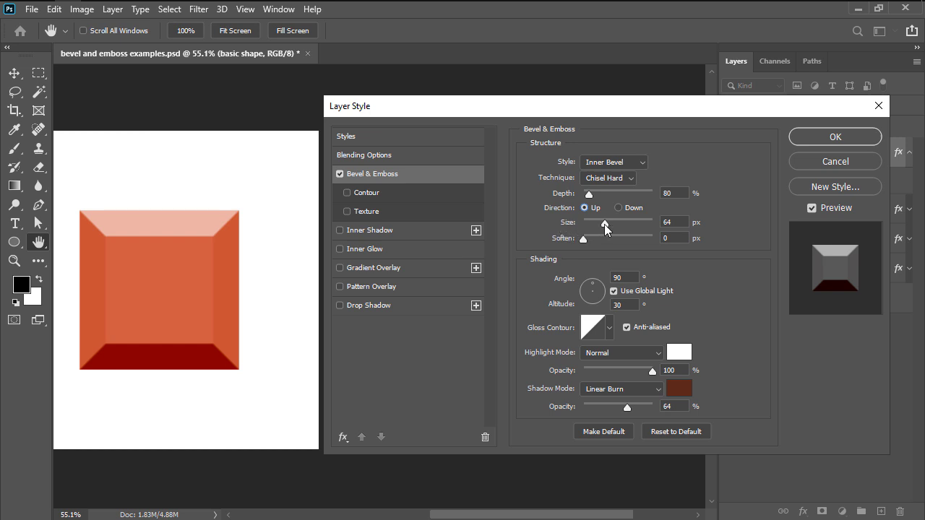
Shrink the bevel Size to 18 px, restore it to 64 px, and nudge Soften up slightly.
drag(605, 228, 595, 230)
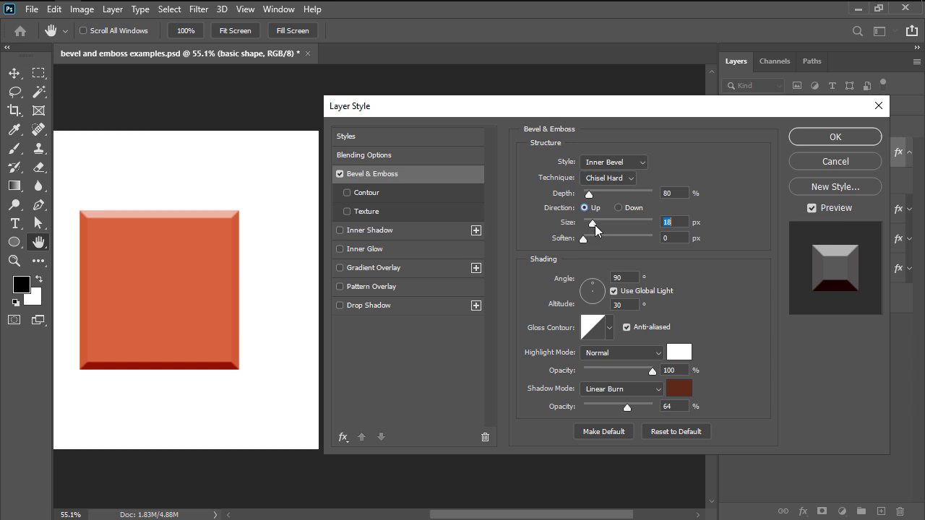
drag(595, 228, 606, 230)
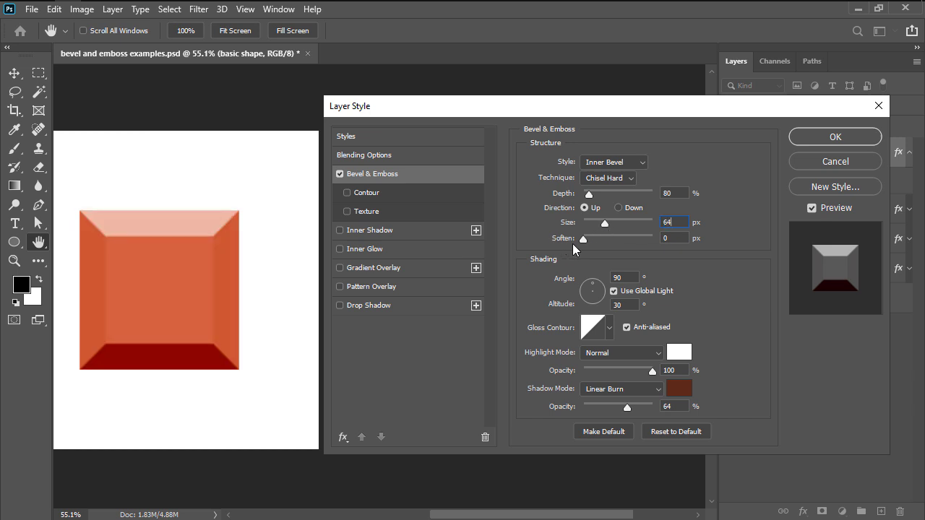
mouse_move(584, 242)
mouse_down()
mouse_move(595, 242)
mouse_move(579, 240)
mouse_up()
Try lighting Angle 48° and Altitude 42°, then undo back to 90° and 30°.
text(48)
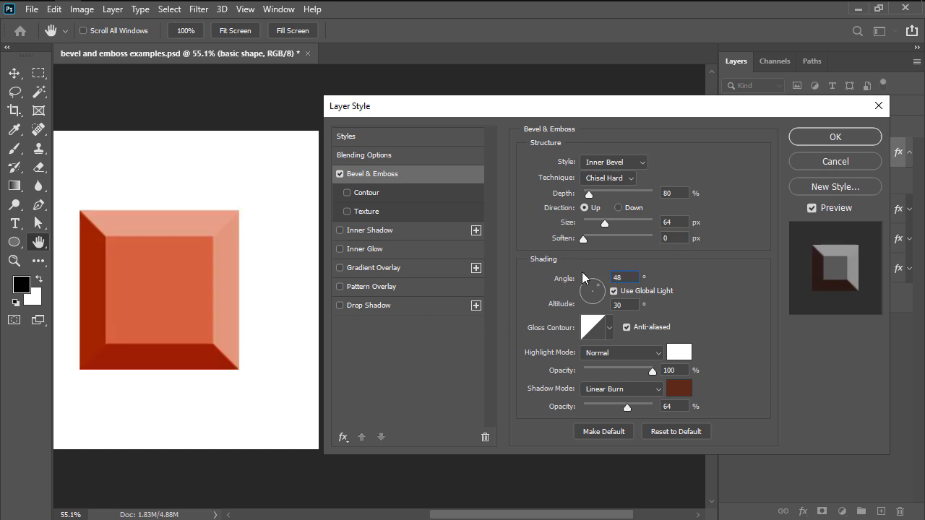
key(Tab)
text(42)
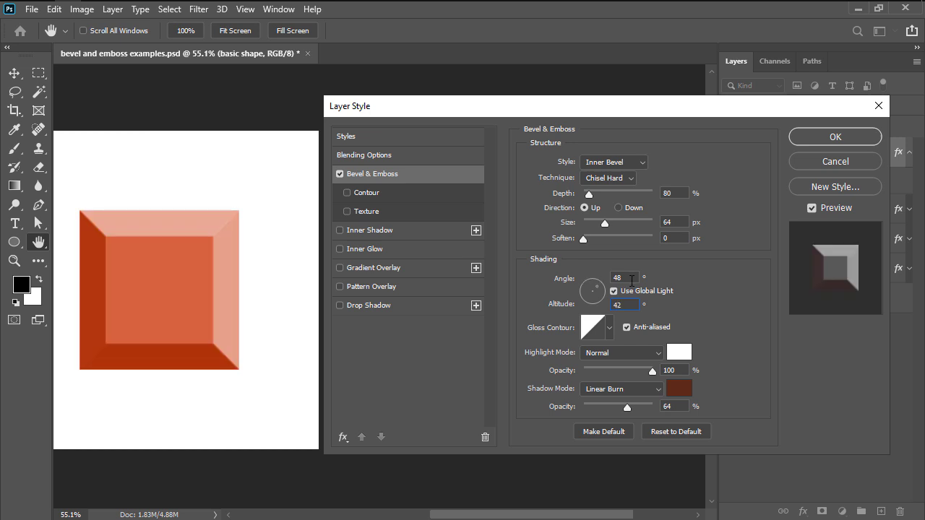
key(ctrl+z)
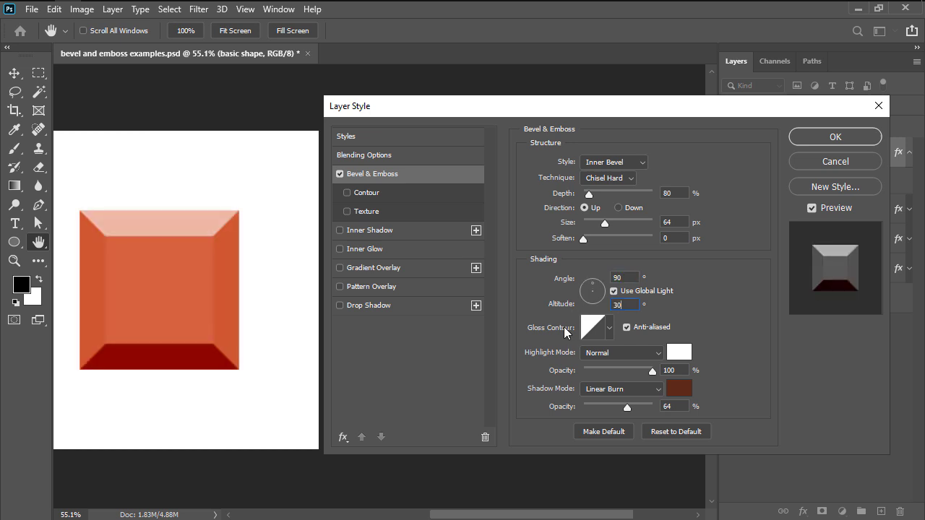
click(611, 329)
click(545, 367)
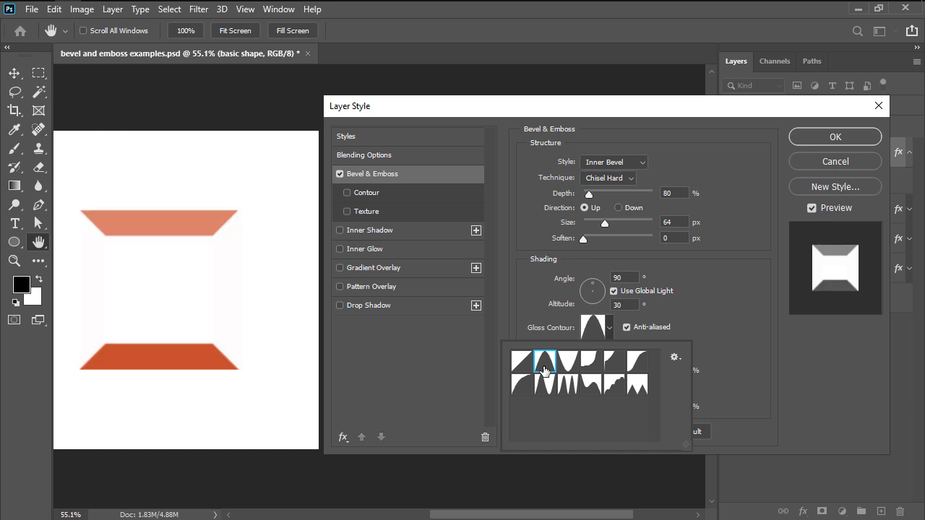
click(568, 362)
click(588, 361)
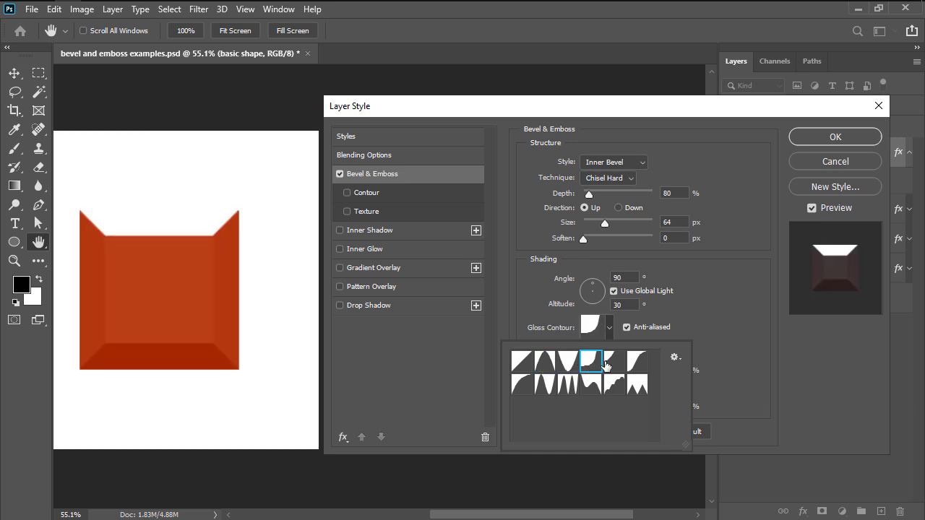
click(612, 360)
click(634, 360)
click(630, 387)
click(614, 386)
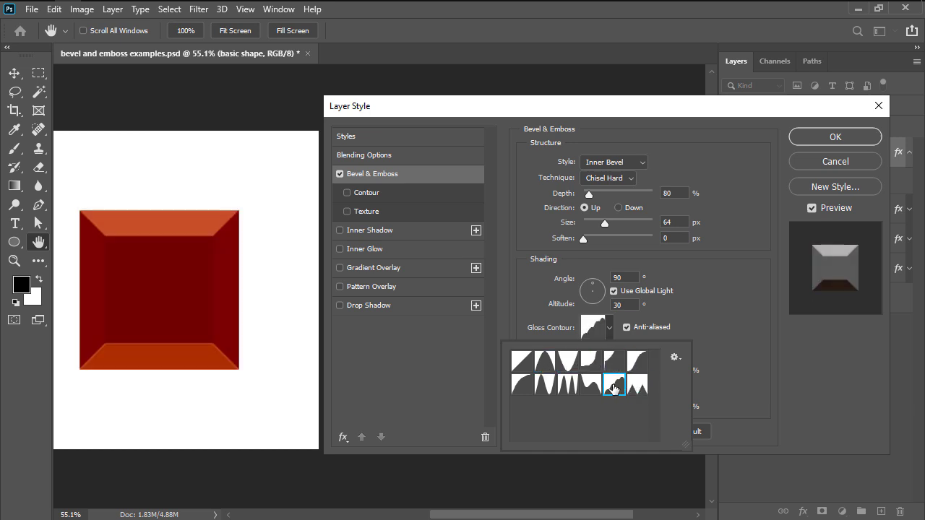
click(591, 386)
click(568, 386)
click(539, 388)
click(525, 385)
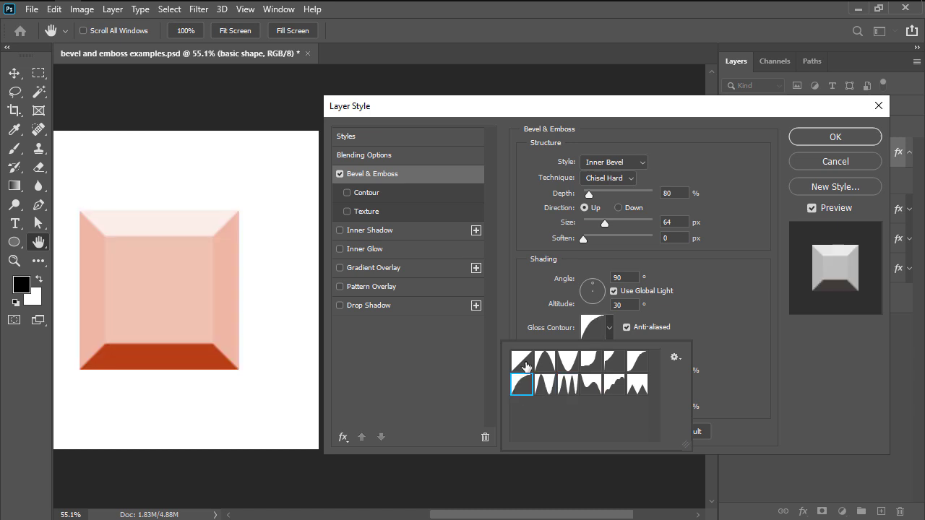
click(526, 361)
click(529, 304)
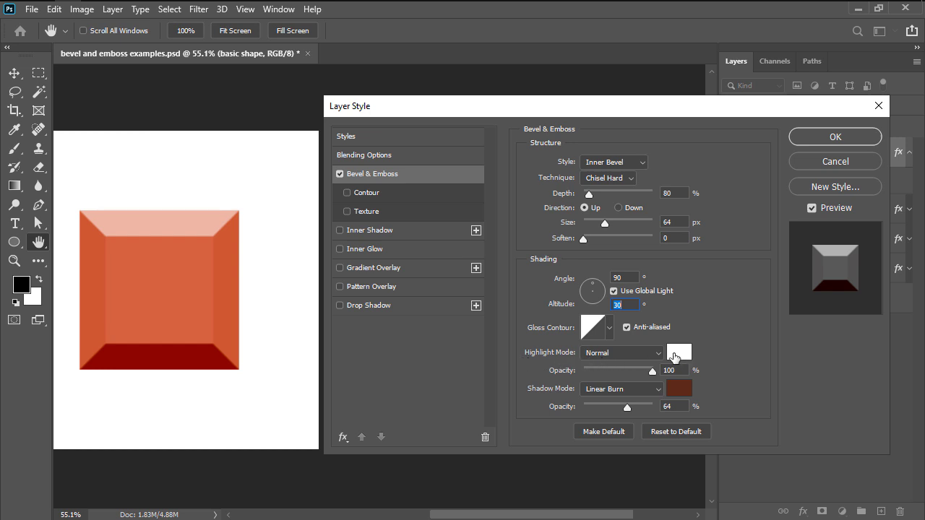
mouse_move(651, 372)
mouse_down()
mouse_move(628, 371)
mouse_move(652, 372)
mouse_up()
Enable Contour on the bevel and preview Cone and the other top-row contour presets.
click(383, 194)
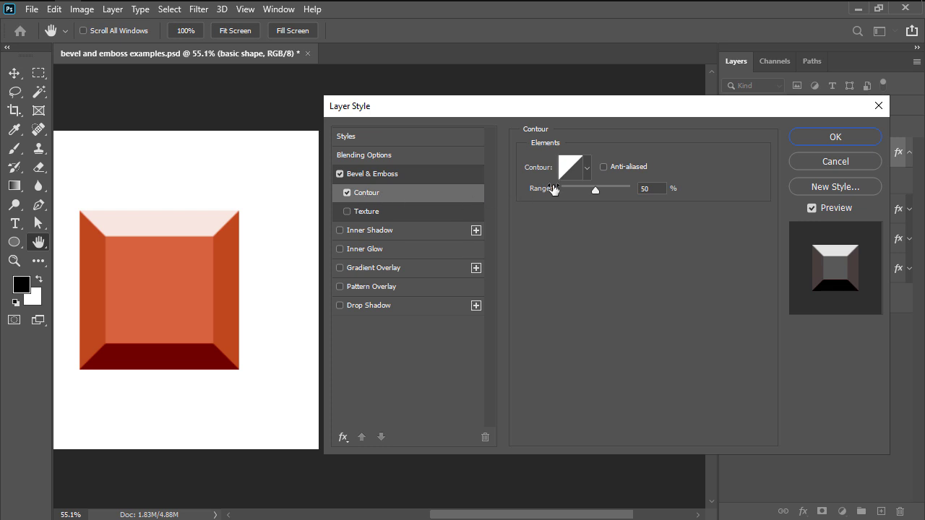
click(586, 167)
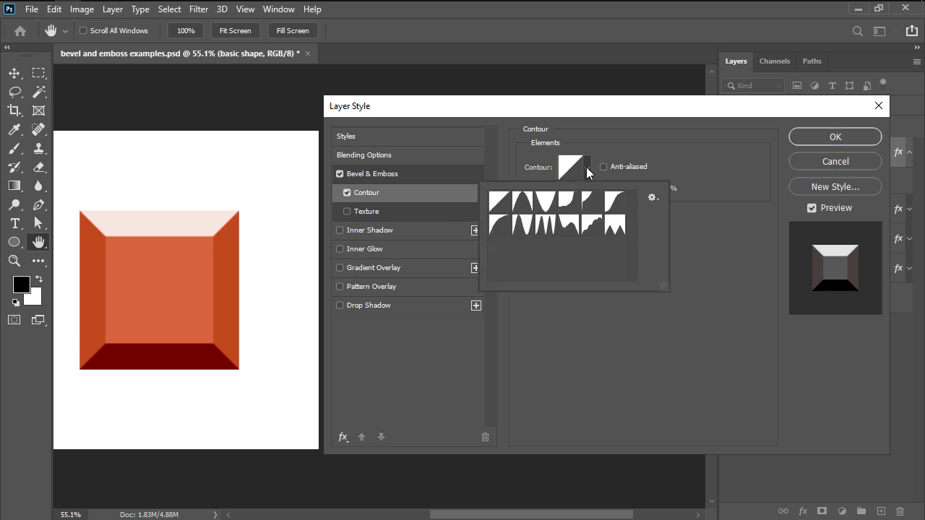
click(531, 200)
click(545, 201)
click(569, 201)
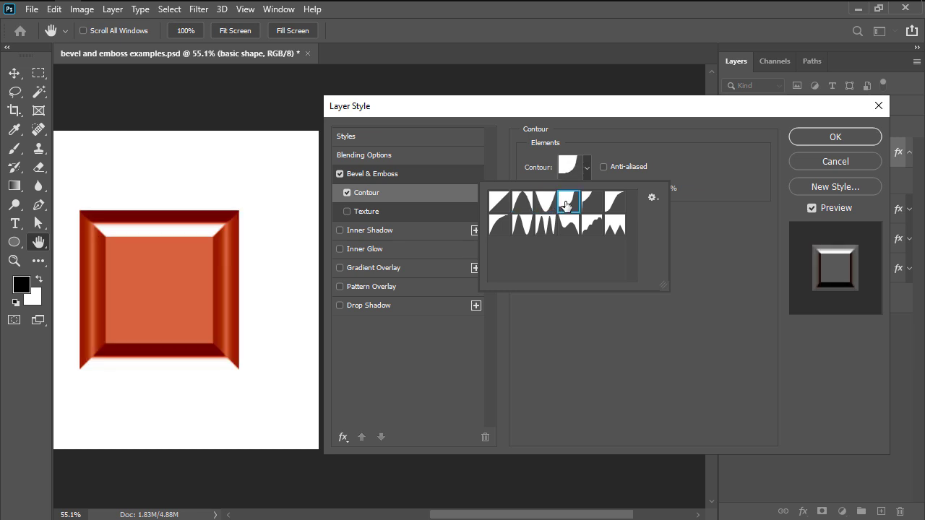
click(591, 202)
click(615, 202)
Preview the bottom-row contours, keep the first one, and set the contour Range to 28%.
click(615, 225)
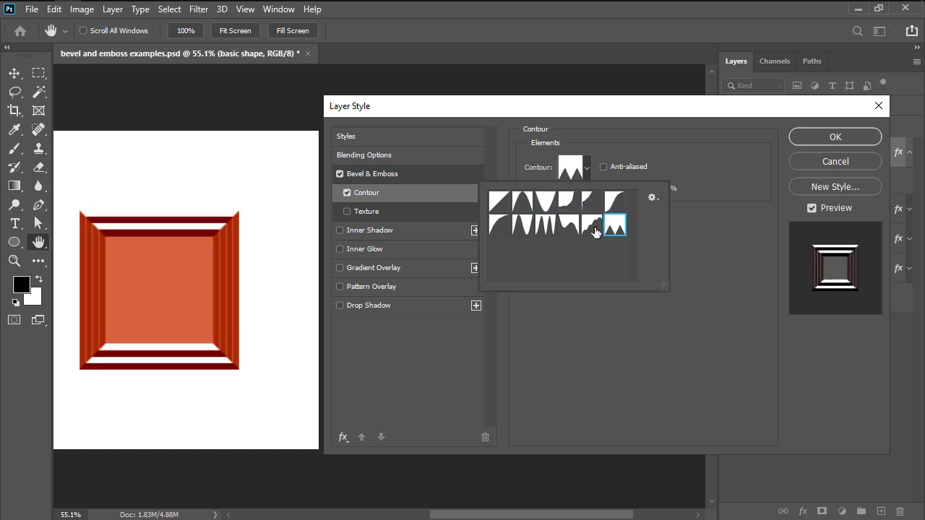
click(591, 225)
click(569, 226)
click(547, 225)
click(524, 226)
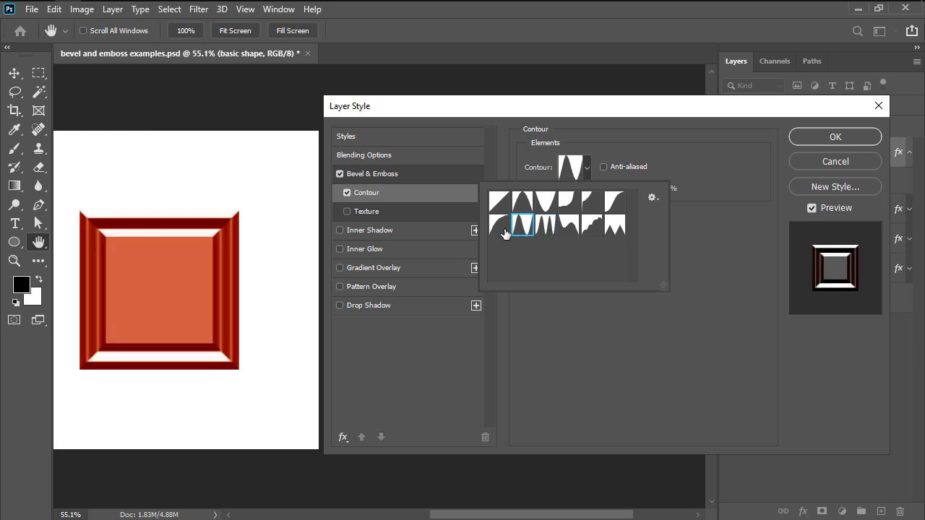
click(506, 230)
click(701, 171)
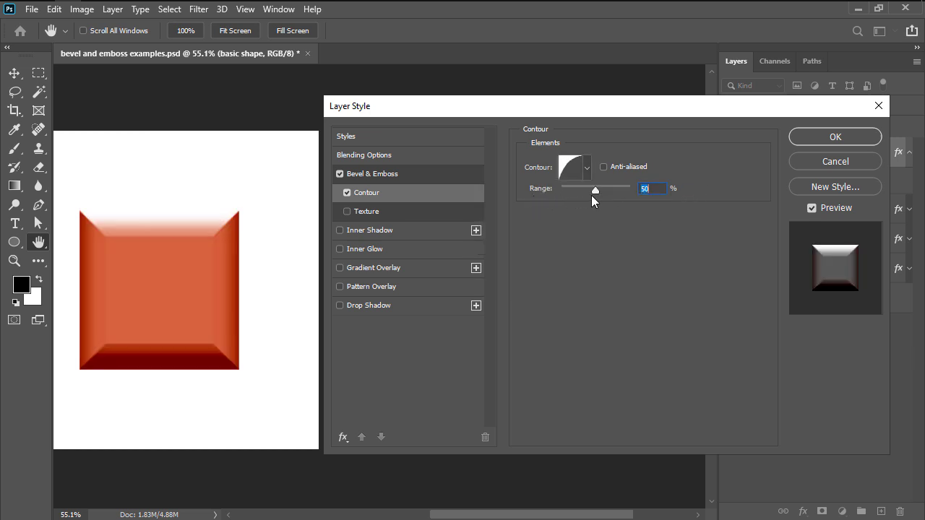
mouse_move(594, 192)
mouse_down()
mouse_move(576, 196)
mouse_move(585, 199)
mouse_up()
Swap Contour for a light grey pattern Texture, shrink its scale, then turn Texture back off.
click(347, 192)
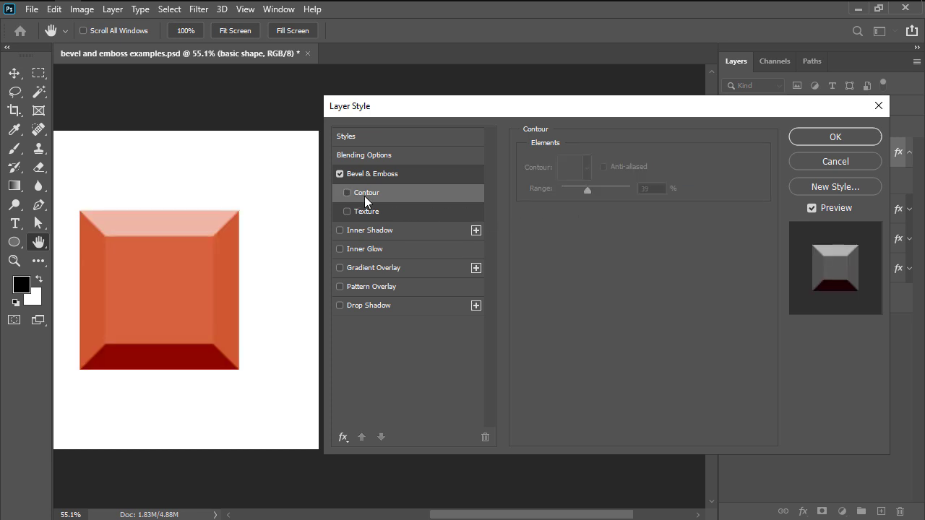
click(367, 211)
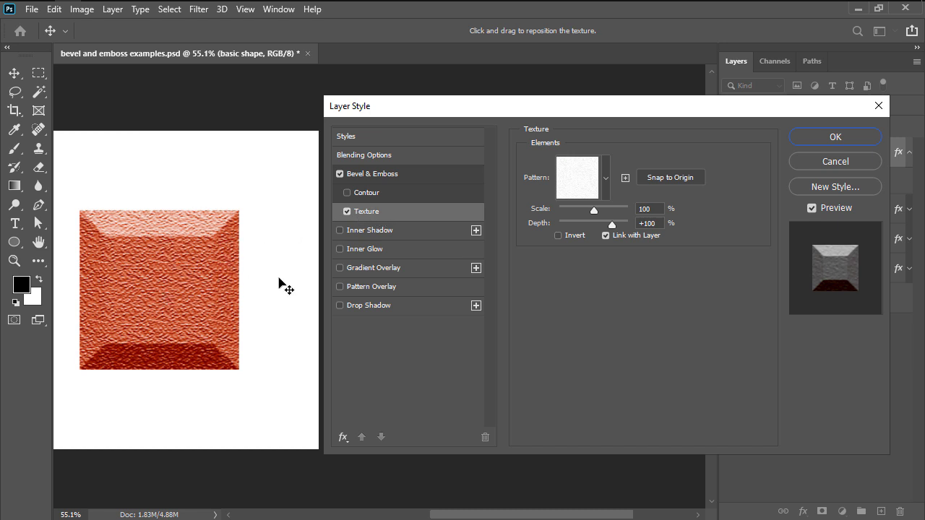
click(609, 176)
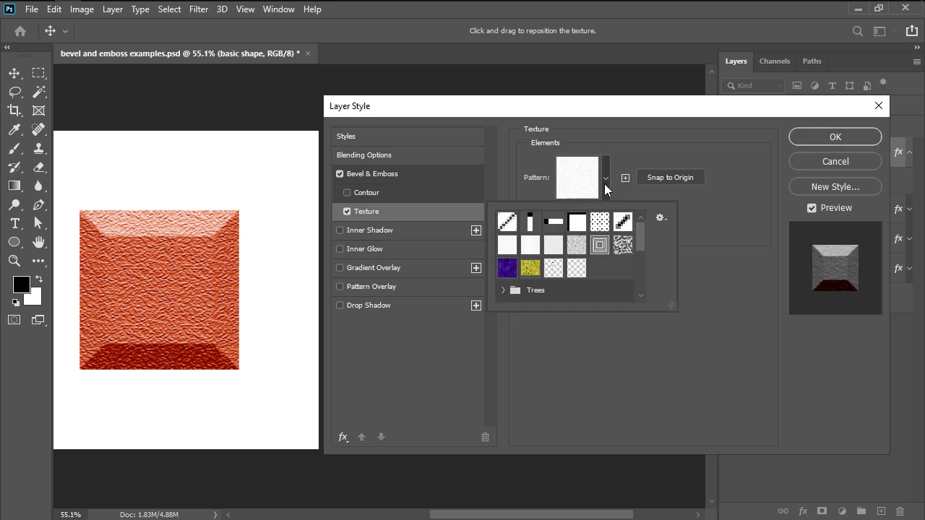
click(554, 245)
click(629, 157)
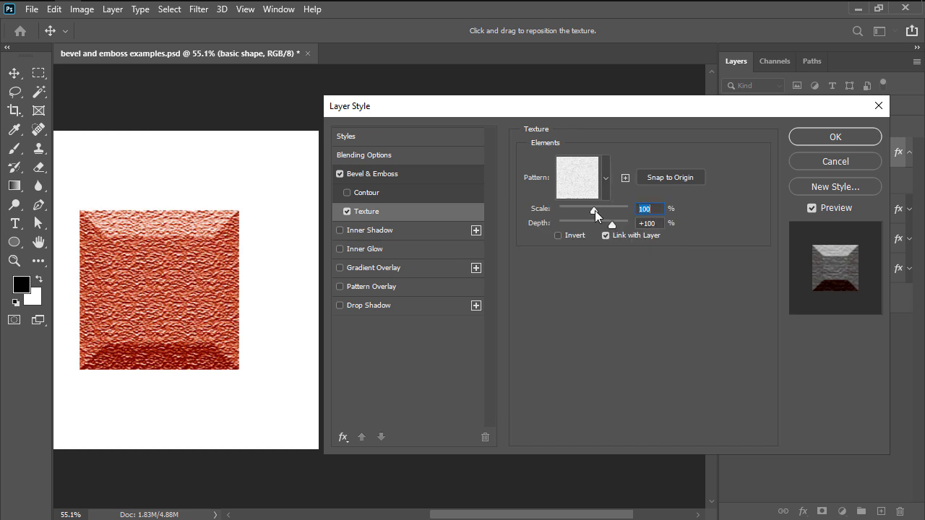
drag(596, 211, 578, 234)
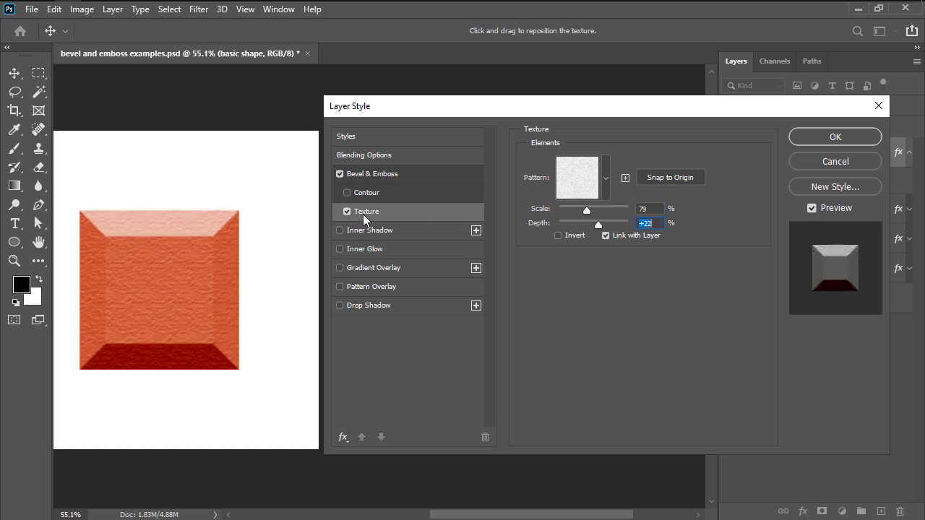
click(347, 211)
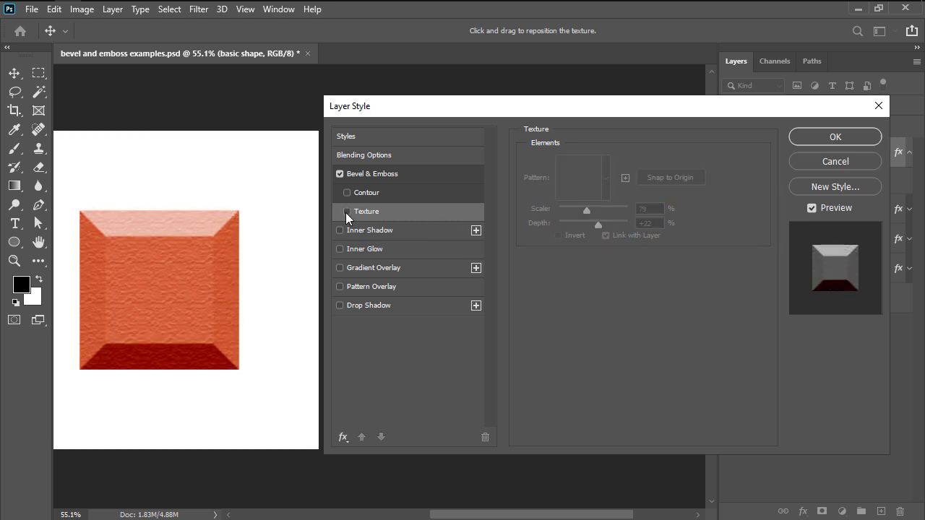
Return to the Bevel & Emboss page in the Layer Style styles list.
click(454, 175)
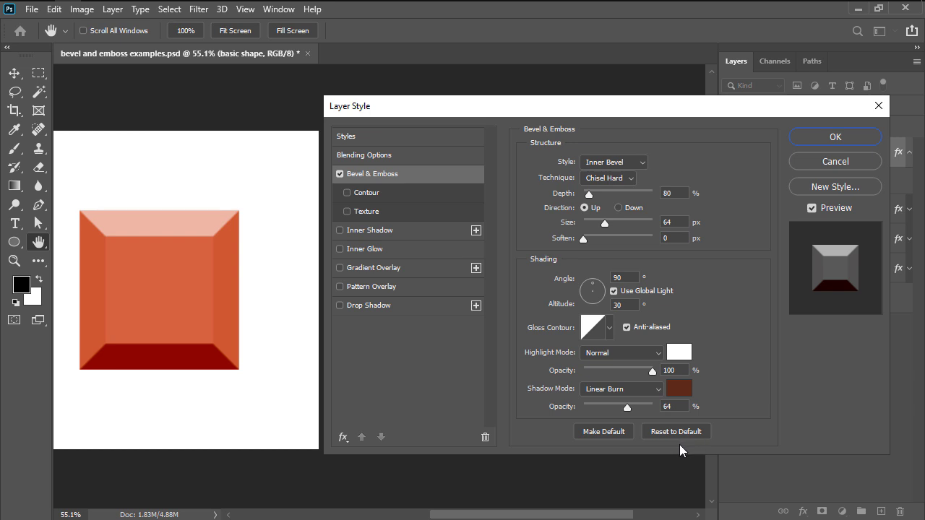
Confirm the Inner Bevel, Chisel Hard Bevel & Emboss settings on the basic shape layer.
click(835, 138)
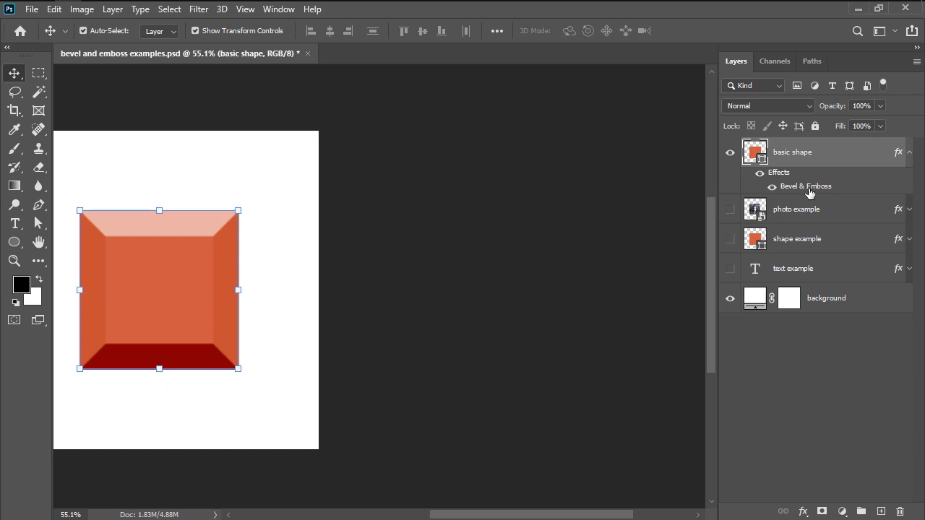
Set the bevel's Shadow Mode opacity to 56%, apply it, then deselect and fit the canvas.
double_click(809, 190)
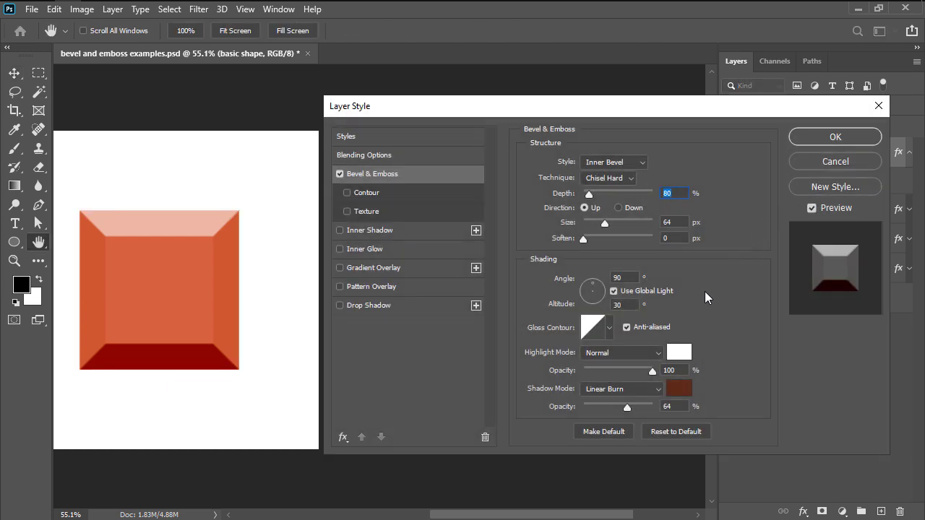
drag(626, 408, 623, 407)
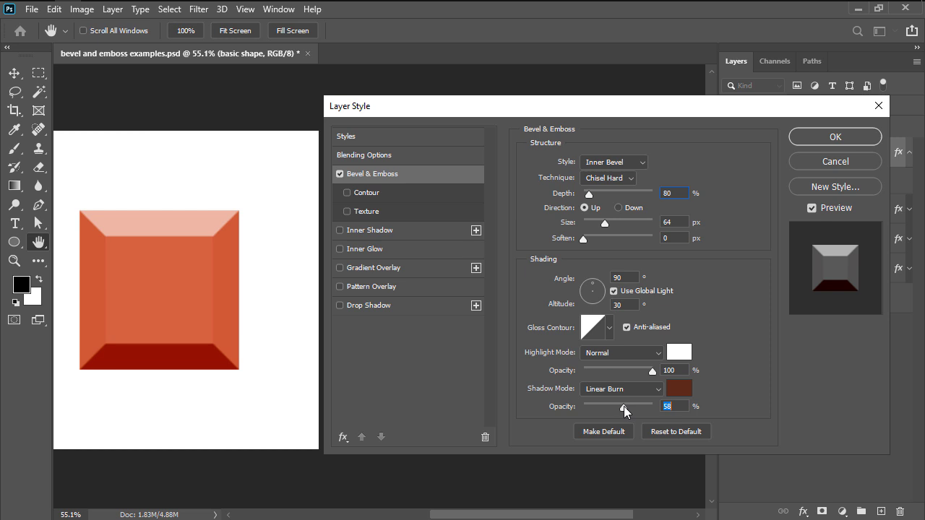
click(836, 137)
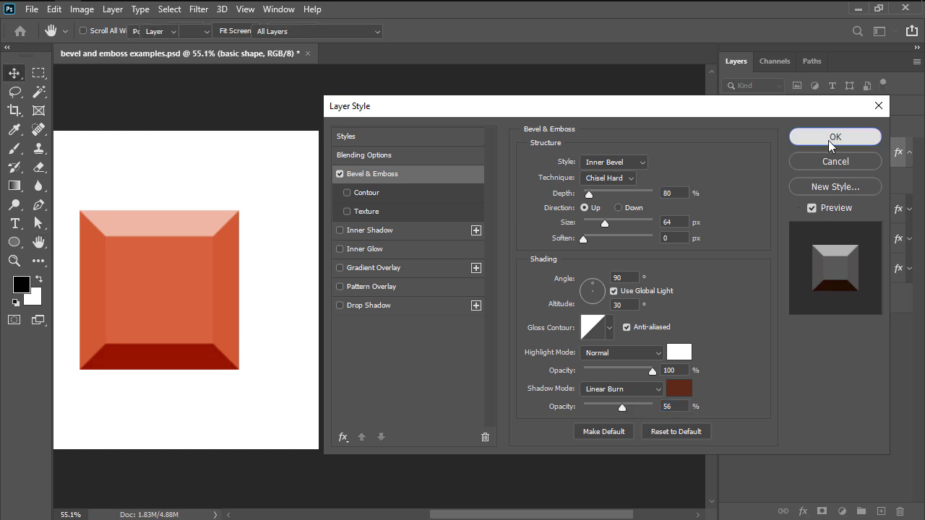
click(794, 371)
key(ctrl+0)
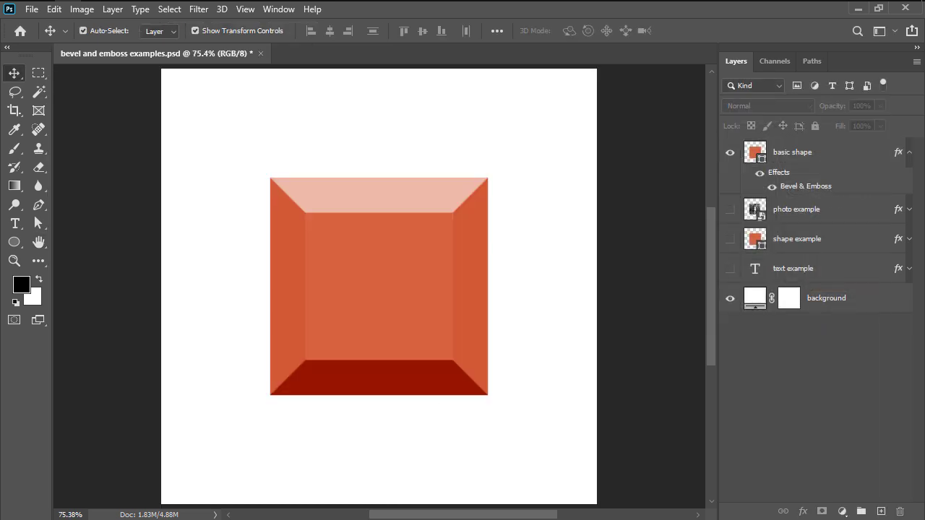